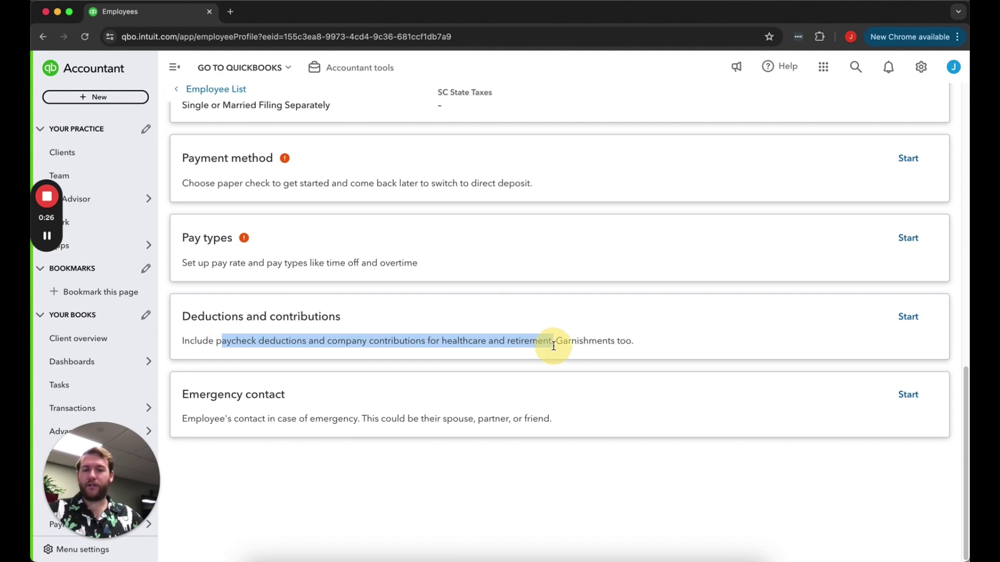
Start the Deductions and contributions setup in the employee's profile
{"action": "left_click_drag", "start_coordinate": [592, 349], "coordinate": [628, 345]}
{"action": "left_click_drag", "start_coordinate": [551, 341], "coordinate": [618, 342]}
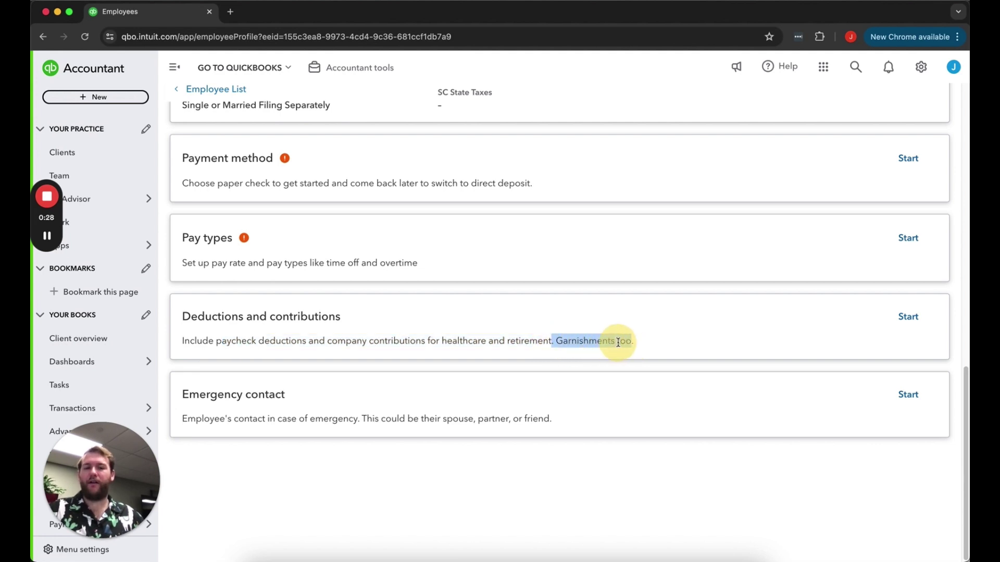
{"action": "left_click", "coordinate": [912, 322]}
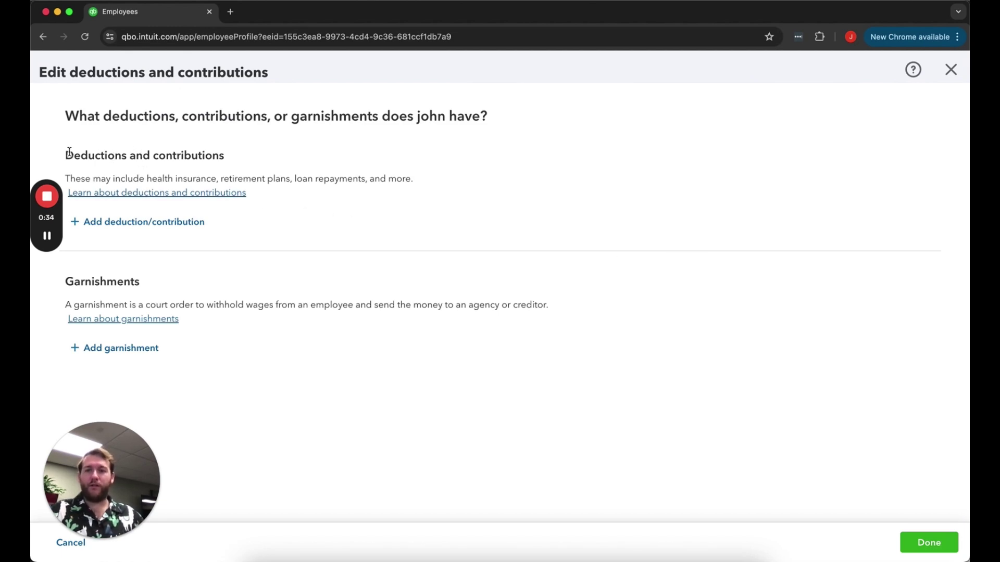
Review the Deductions and contributions and Garnishments sections, and start adding a garnishment for the employee
{"action": "left_click_drag", "start_coordinate": [66, 152], "coordinate": [231, 159]}
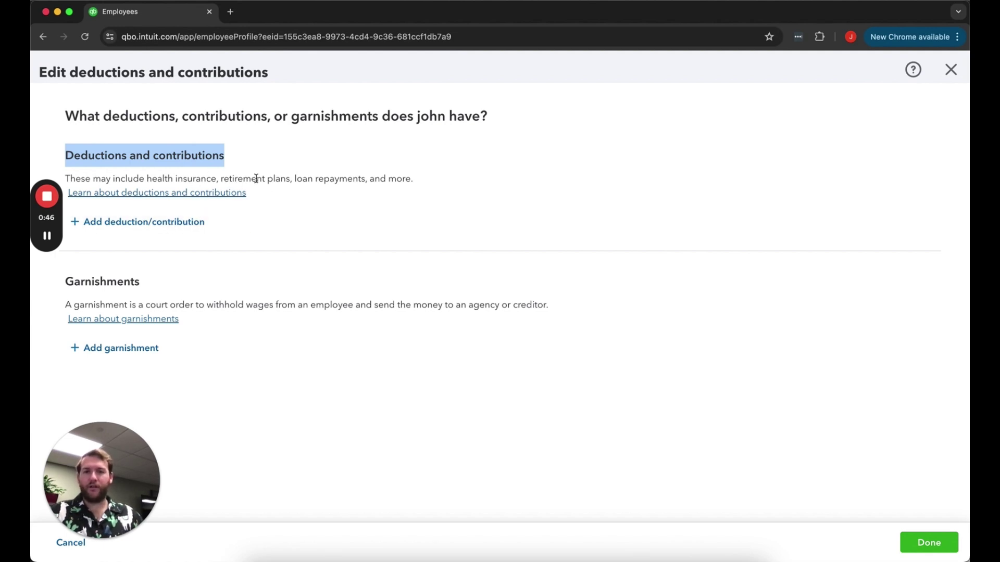
{"action": "left_click", "coordinate": [230, 252]}
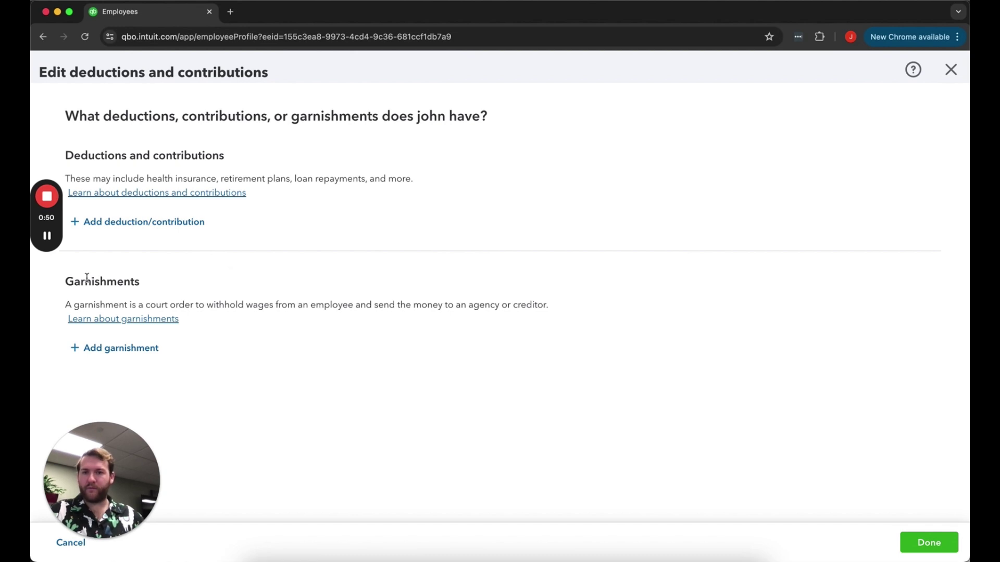
{"action": "left_click_drag", "start_coordinate": [76, 284], "coordinate": [132, 285]}
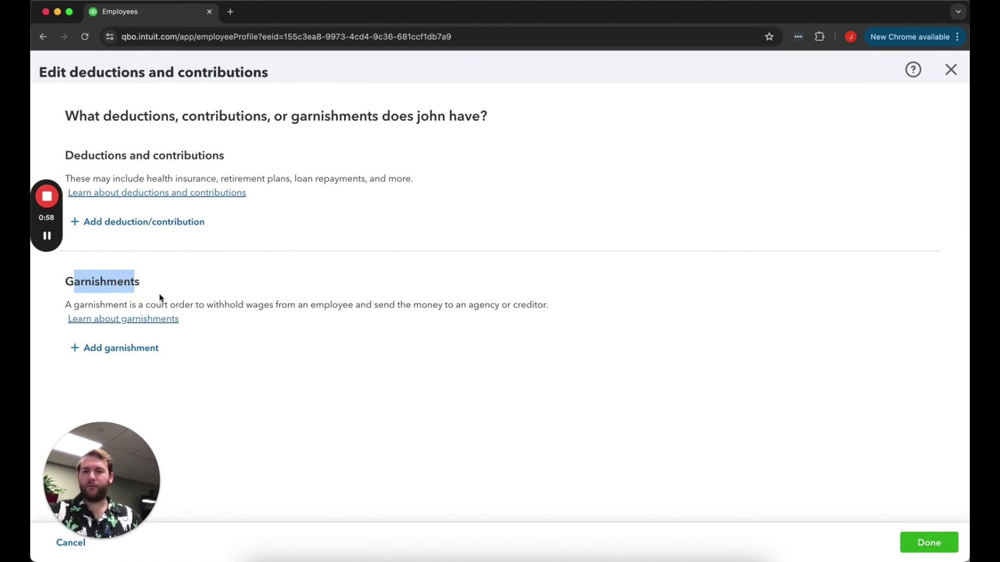
{"action": "left_click", "coordinate": [117, 286]}
{"action": "left_click_drag", "start_coordinate": [65, 283], "coordinate": [144, 290]}
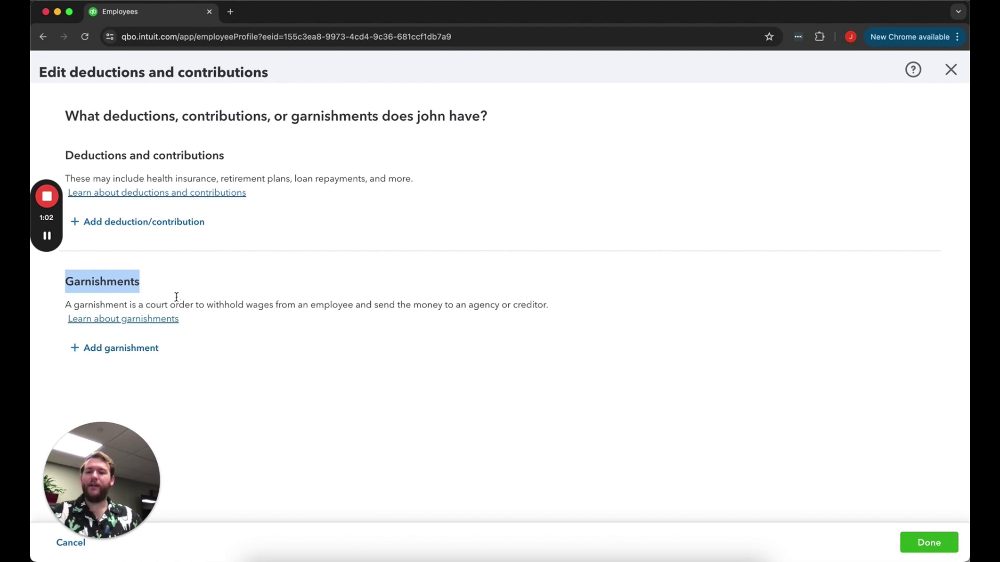
{"action": "left_click", "coordinate": [125, 349]}
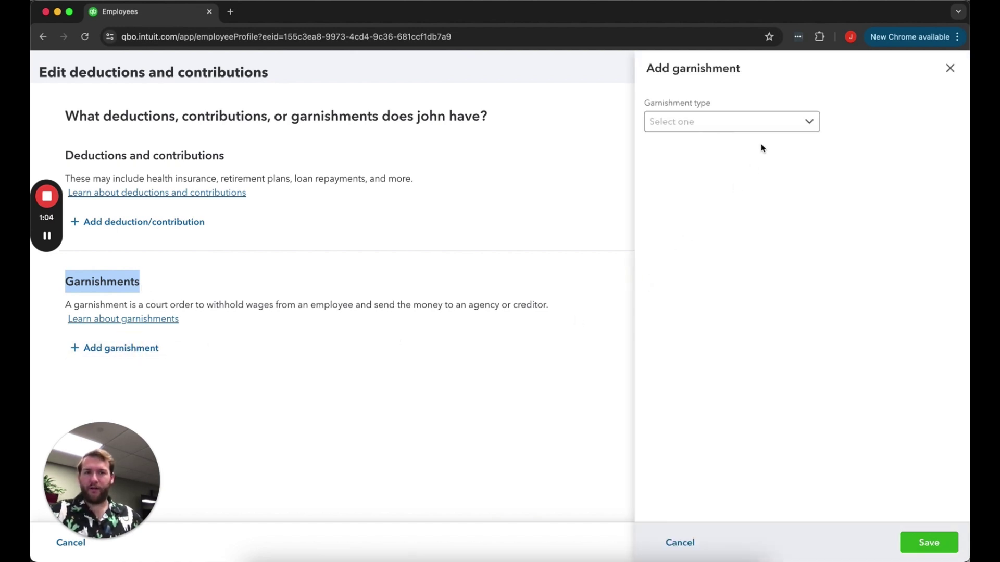
Compare the form fields for the Child/Spousal Support, Federal Tax Levy and Other Garnishment types
{"action": "left_click", "coordinate": [764, 123]}
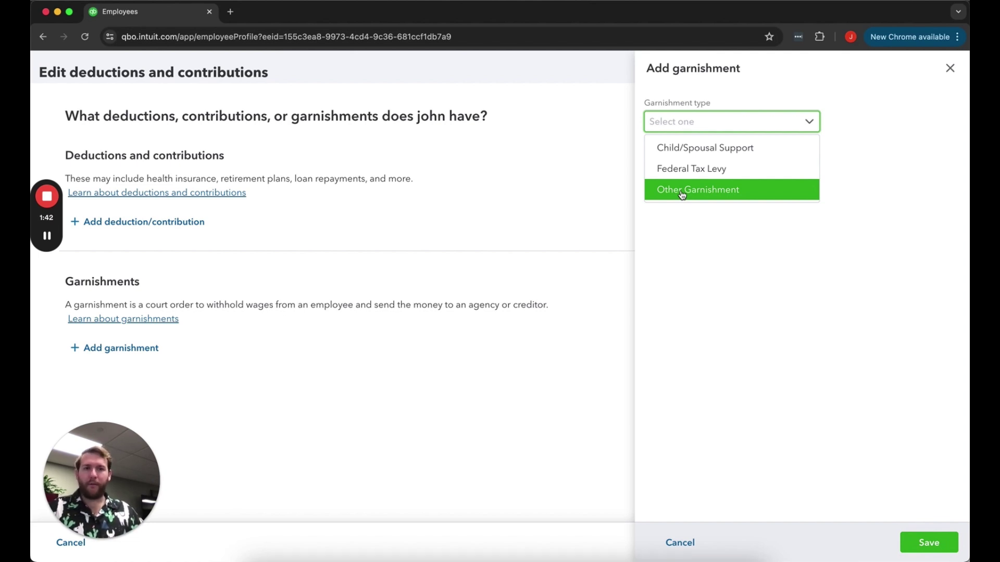
{"action": "left_click", "coordinate": [693, 151]}
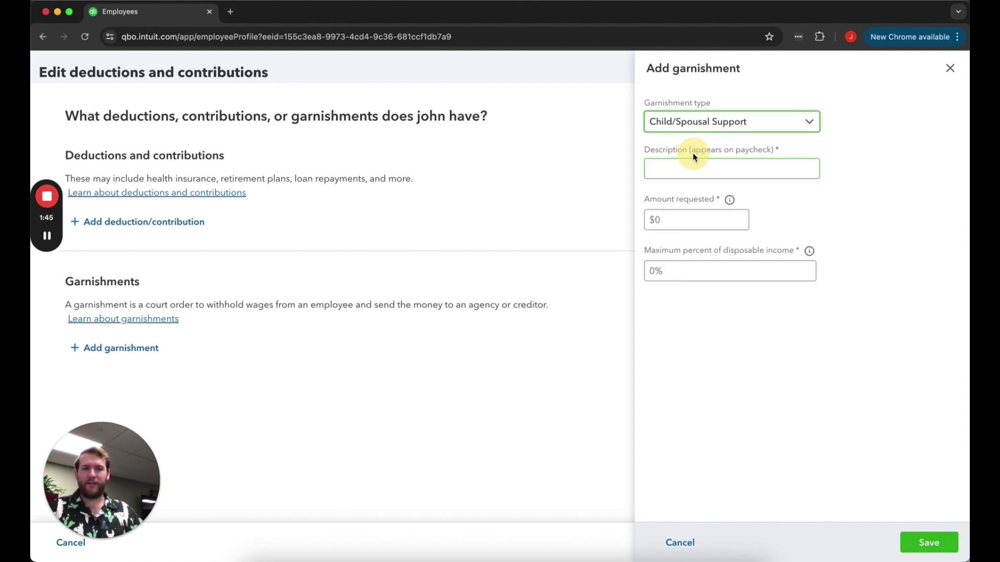
{"action": "left_click", "coordinate": [737, 127]}
{"action": "left_click", "coordinate": [718, 167]}
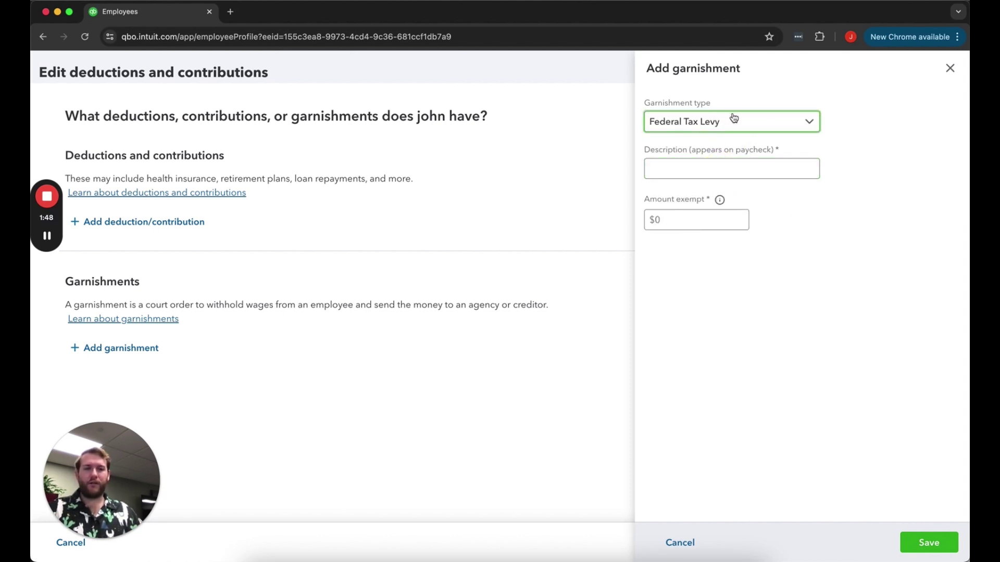
{"action": "left_click", "coordinate": [732, 119]}
{"action": "left_click", "coordinate": [711, 189]}
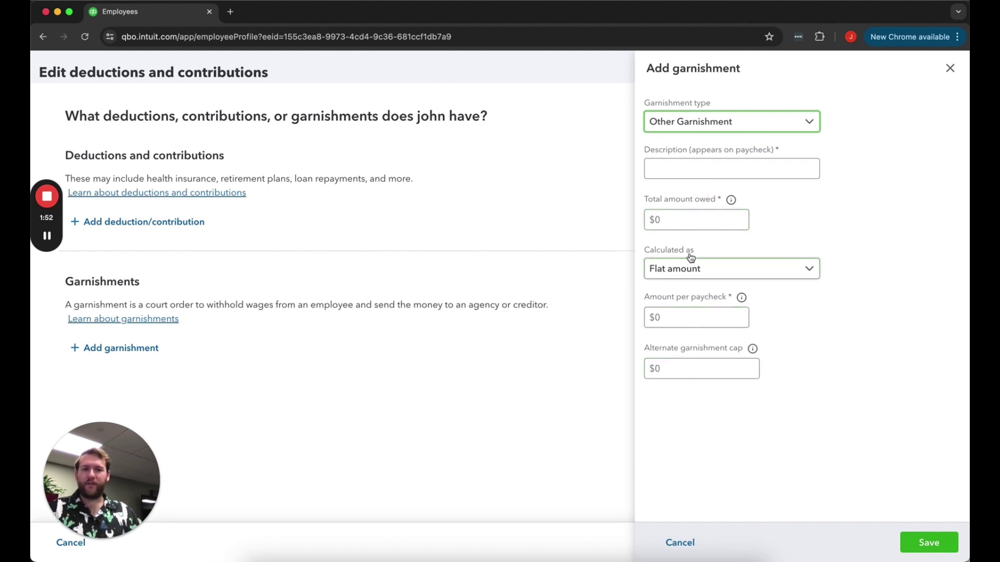
Switch the garnishment type to Child/Spousal Support and examine its description, amount requested and maximum percent of disposable income fields
{"action": "left_click", "coordinate": [698, 123]}
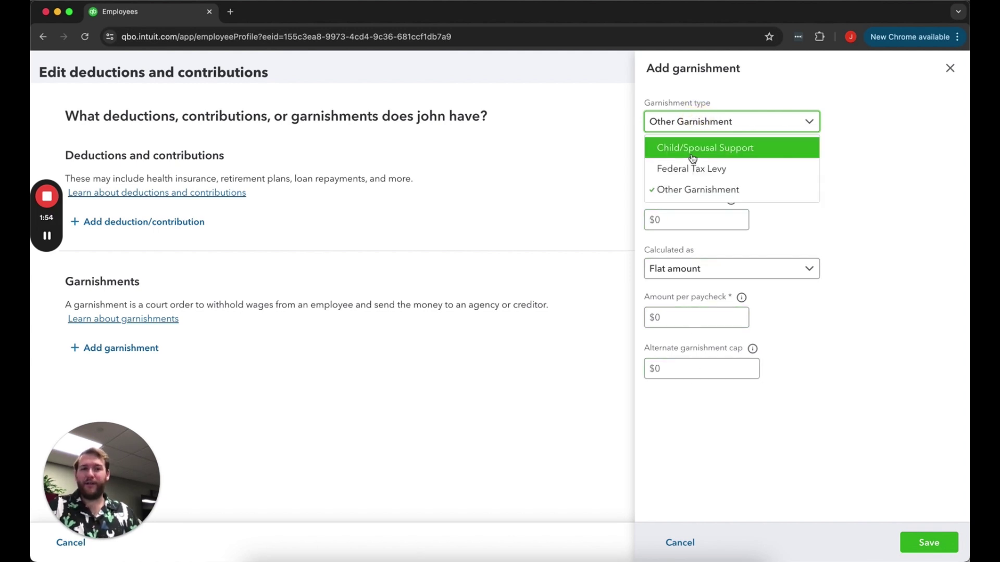
{"action": "left_click", "coordinate": [687, 157]}
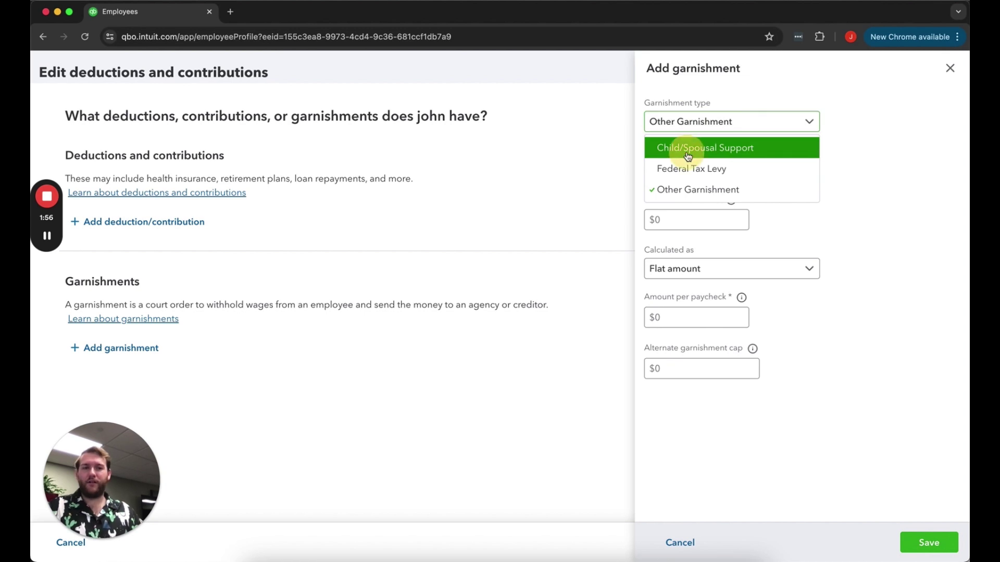
{"action": "left_click", "coordinate": [660, 164]}
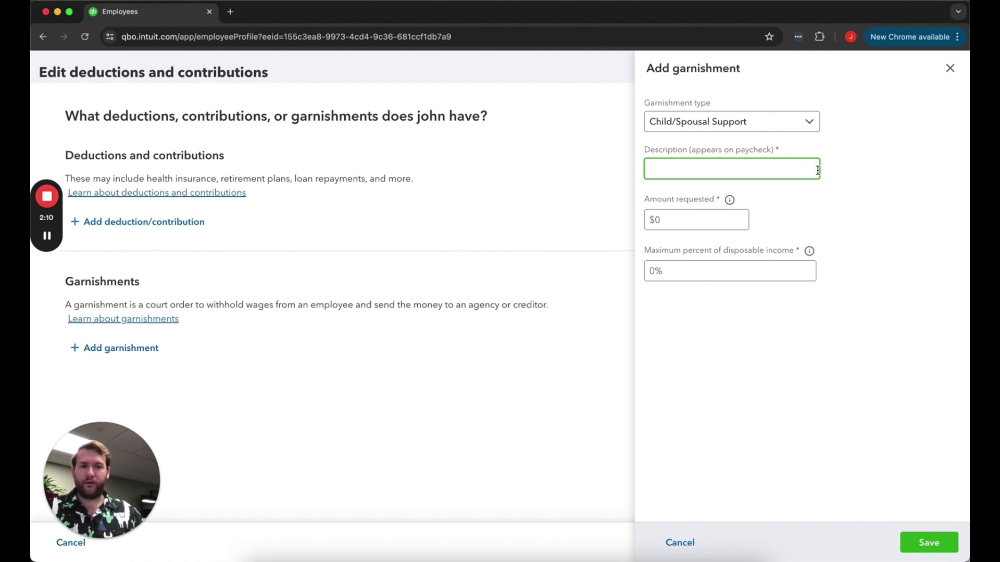
{"action": "left_click", "coordinate": [667, 221]}
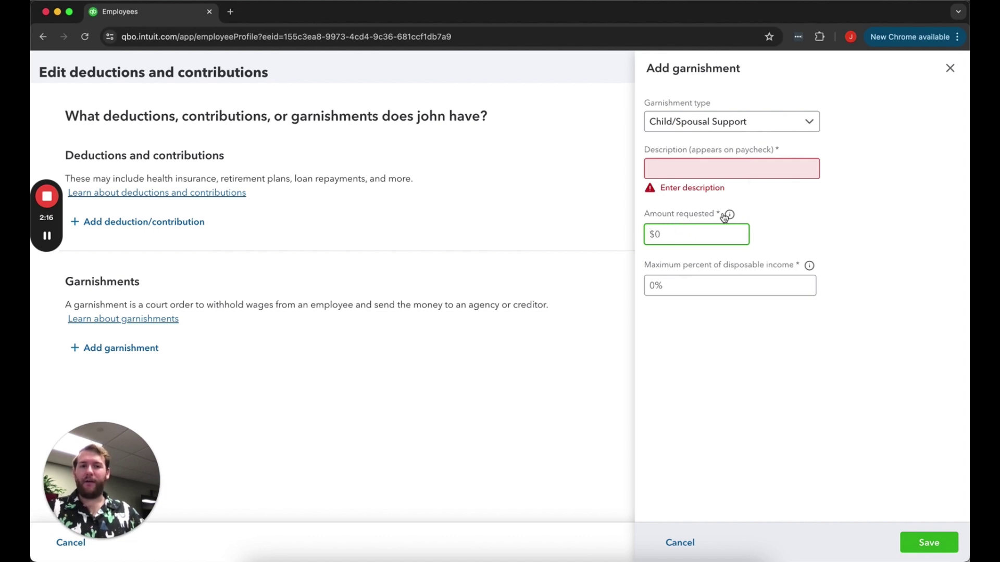
{"action": "mouse_move", "coordinate": [728, 215]}
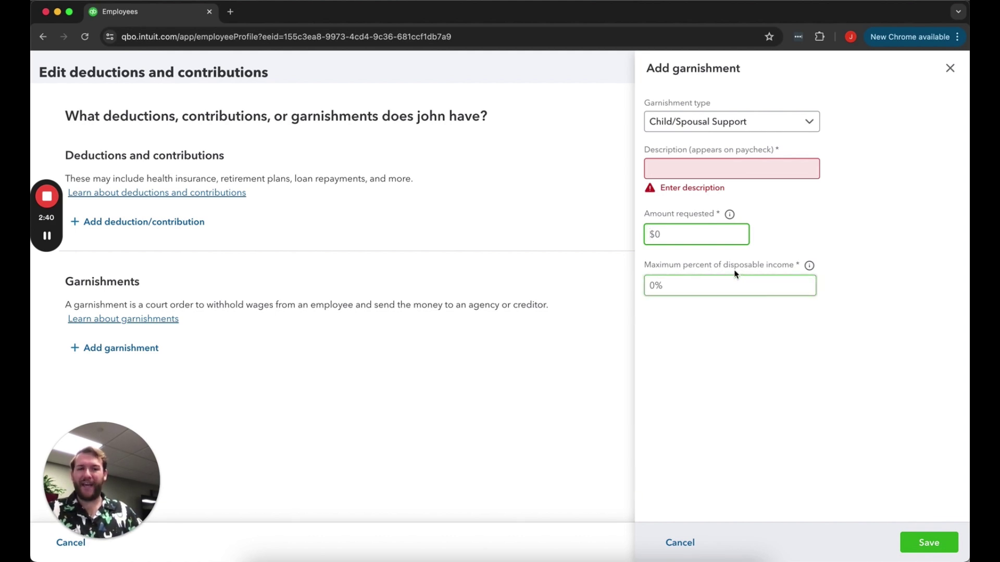
{"action": "left_click", "coordinate": [679, 287]}
{"action": "mouse_move", "coordinate": [809, 266]}
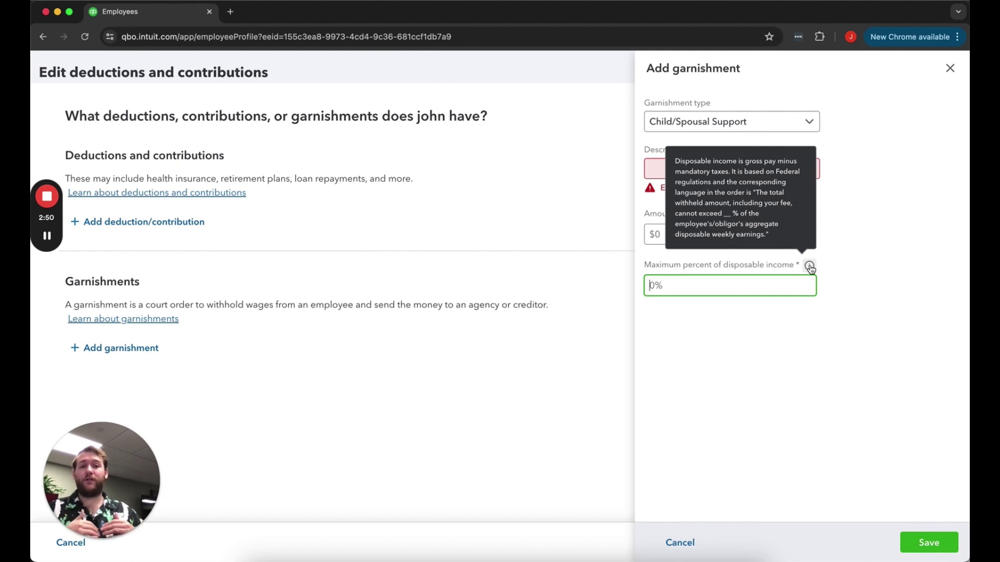
Switch the garnishment type to Federal Tax Levy and examine its description and exempt amount fields
{"action": "left_click", "coordinate": [736, 123]}
{"action": "left_click", "coordinate": [721, 169]}
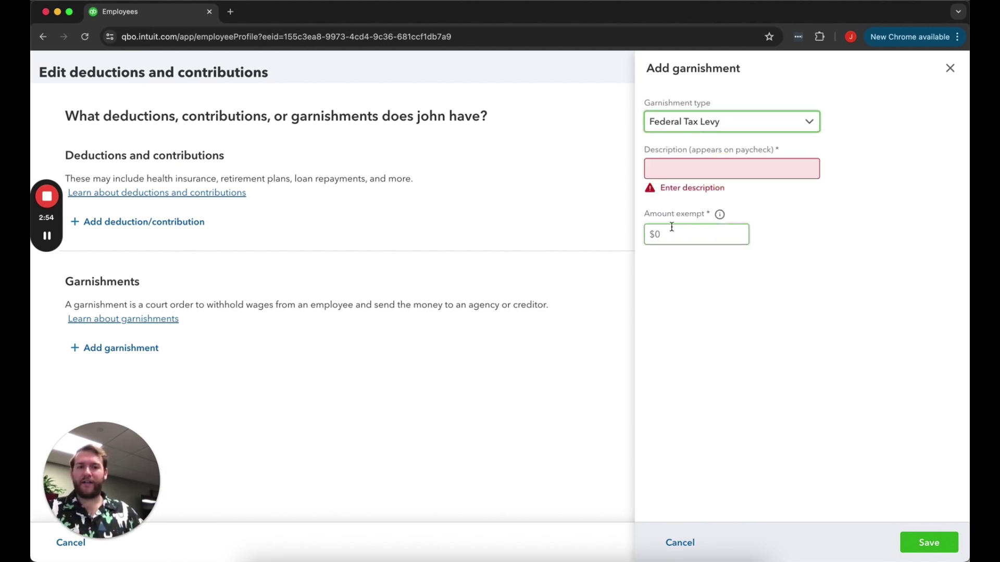
{"action": "left_click", "coordinate": [676, 262]}
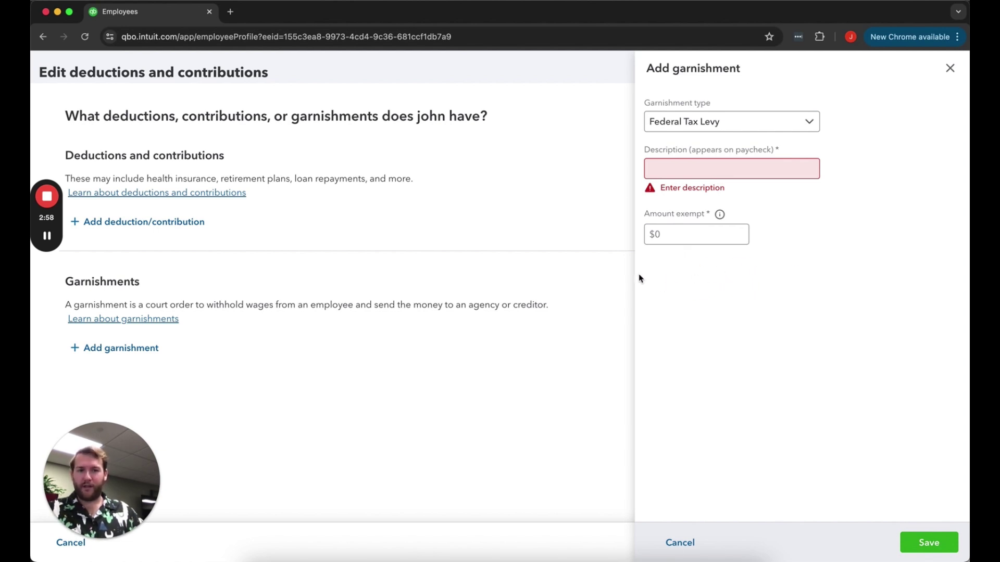
{"action": "left_click", "coordinate": [700, 274]}
{"action": "left_click", "coordinate": [783, 281]}
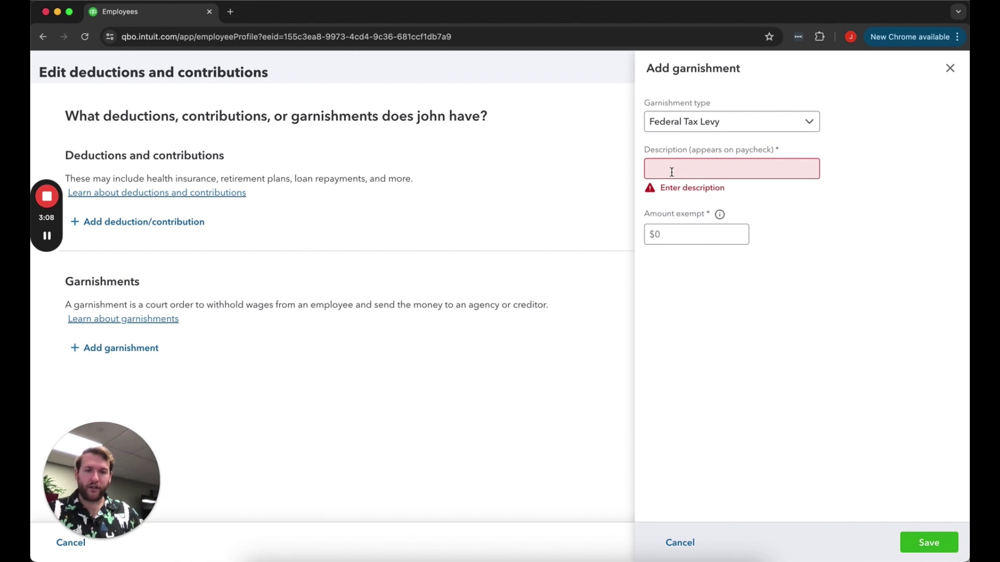
Set the garnishment type to Other Garnishment and read the help note for the total amount owed
{"action": "left_click", "coordinate": [699, 128]}
{"action": "left_click", "coordinate": [709, 190]}
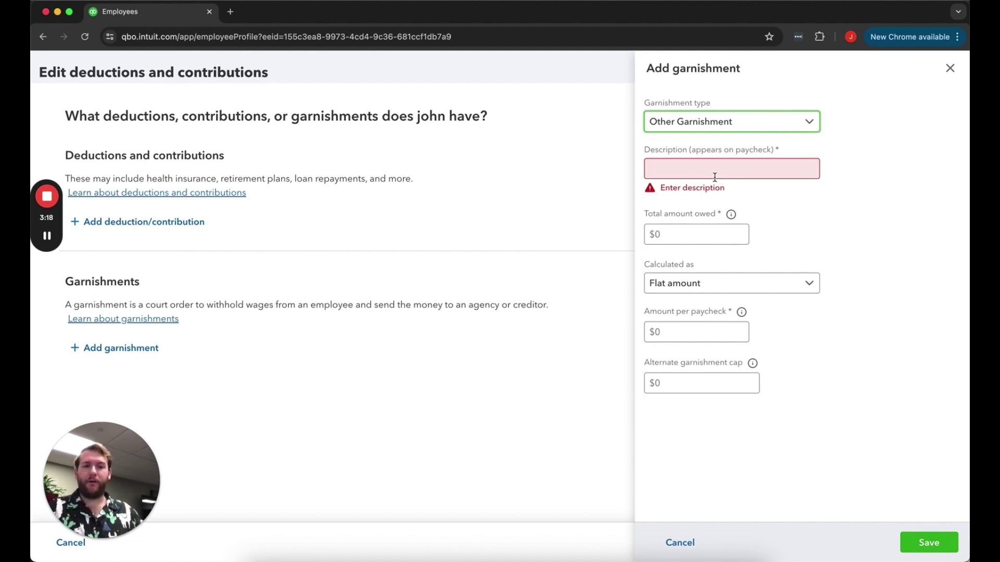
{"action": "left_click", "coordinate": [693, 231]}
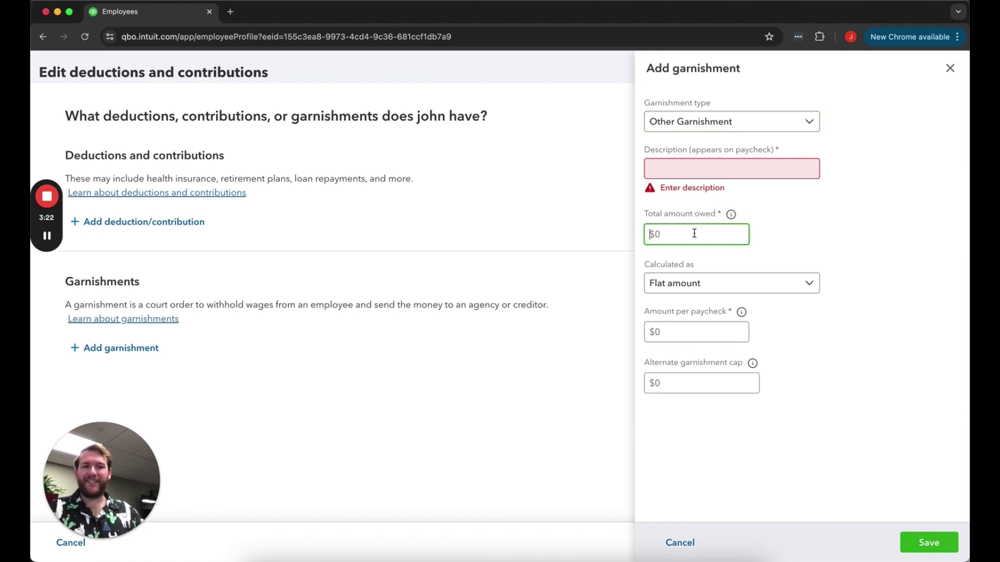
{"action": "mouse_move", "coordinate": [731, 215]}
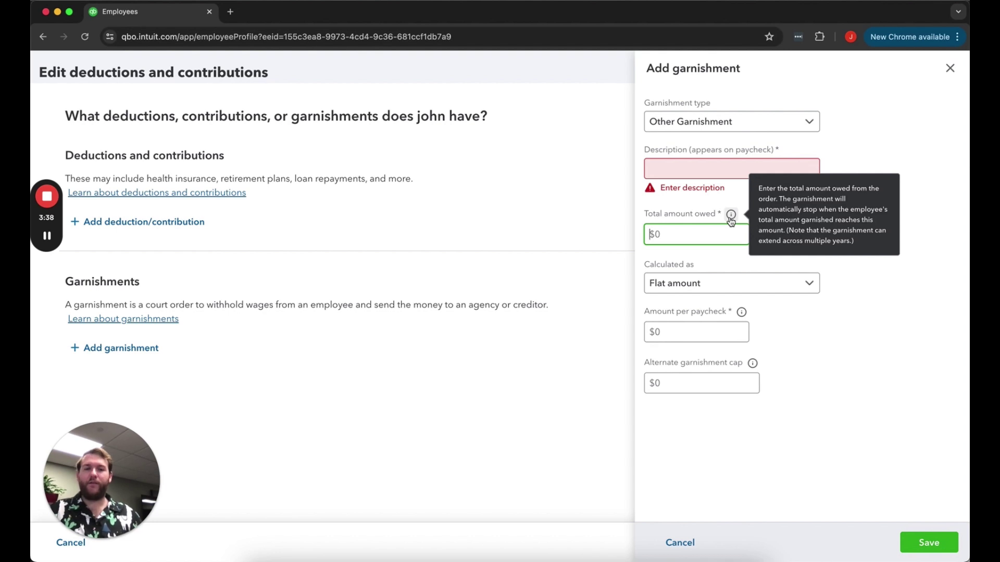
Compare the calculation methods by switching to Percent of disposable income and back to Flat amount
{"action": "left_click", "coordinate": [708, 290]}
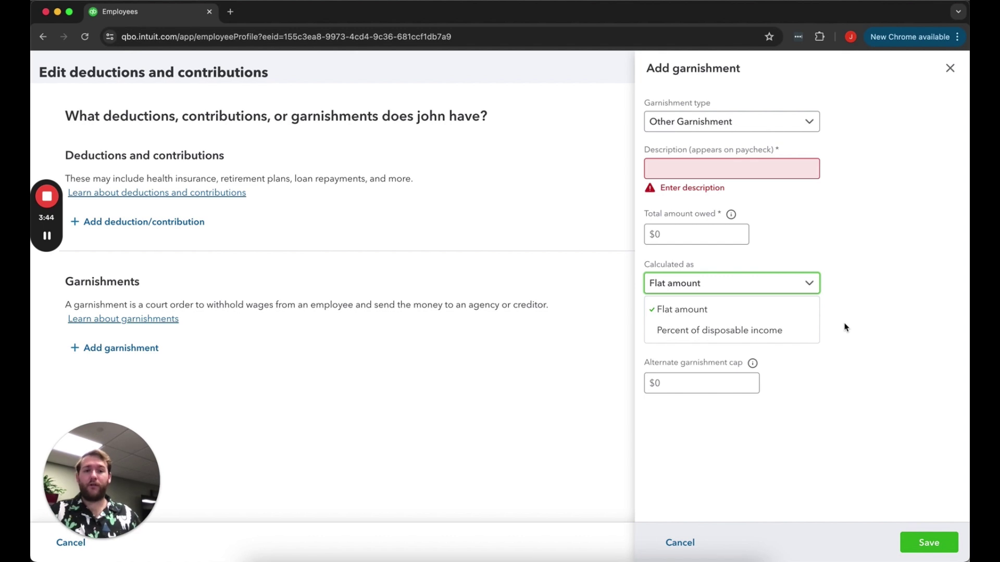
{"action": "left_click", "coordinate": [753, 332]}
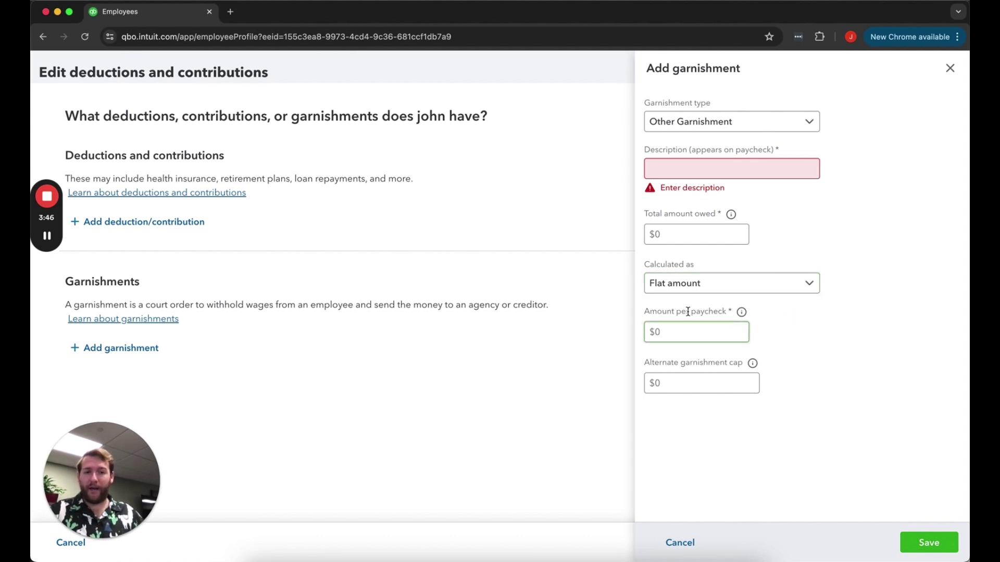
{"action": "left_click", "coordinate": [690, 283]}
{"action": "left_click", "coordinate": [695, 331]}
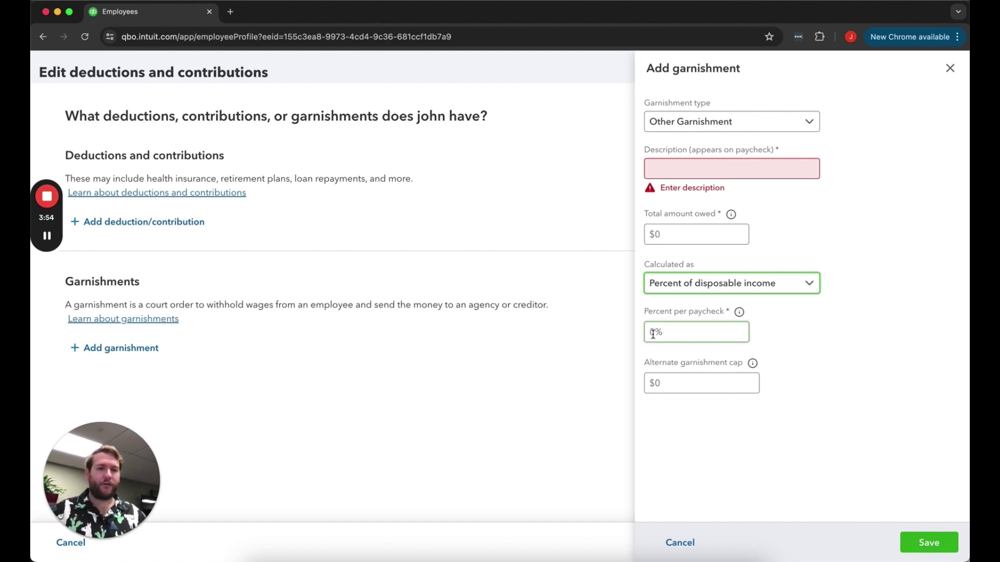
{"action": "left_click", "coordinate": [654, 283]}
{"action": "left_click", "coordinate": [687, 308]}
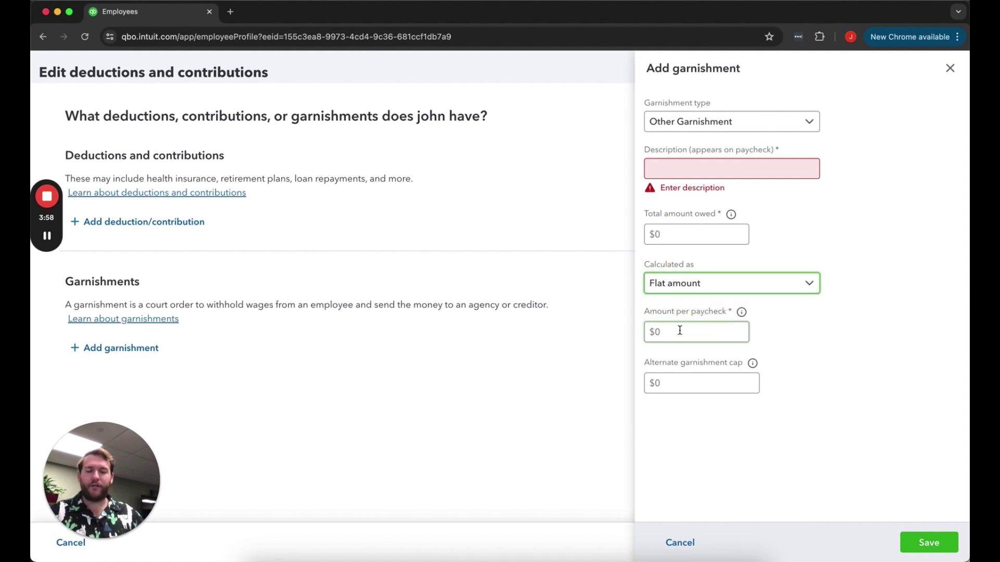
Examine the amount per paycheck field and read the help note for the alternate garnishment cap
{"action": "left_click", "coordinate": [690, 316]}
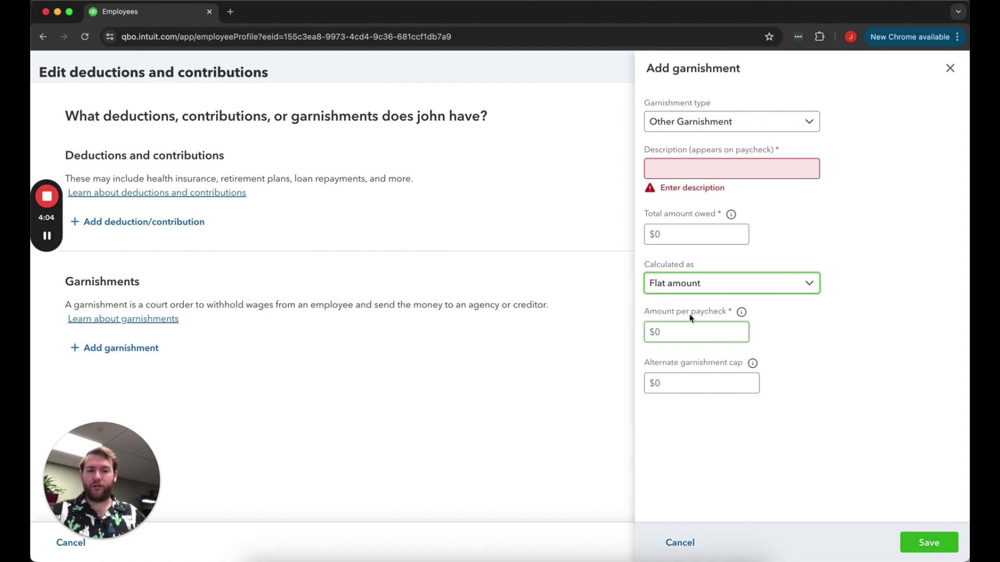
{"action": "left_click", "coordinate": [652, 368]}
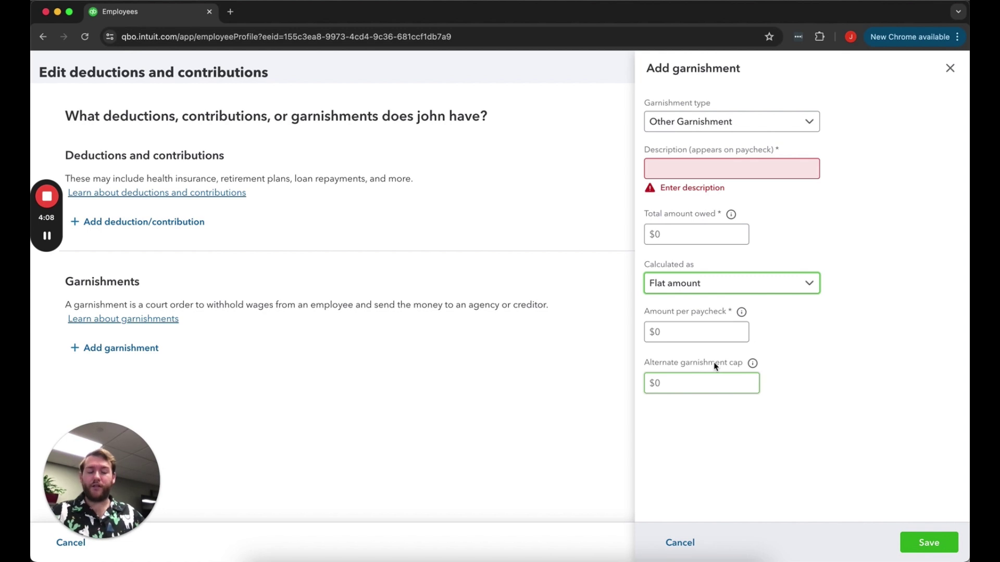
{"action": "mouse_move", "coordinate": [752, 365]}
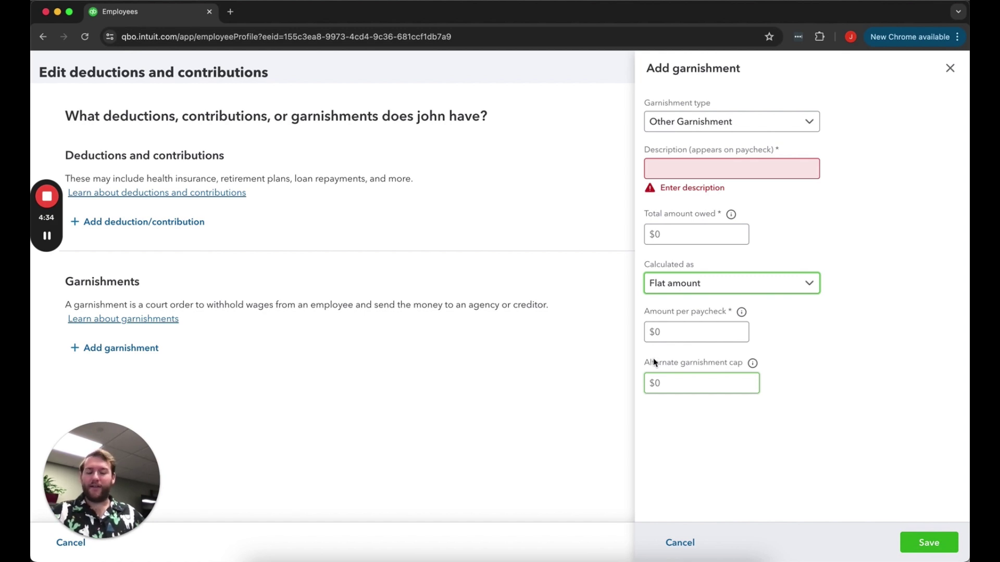
{"action": "left_click", "coordinate": [639, 362]}
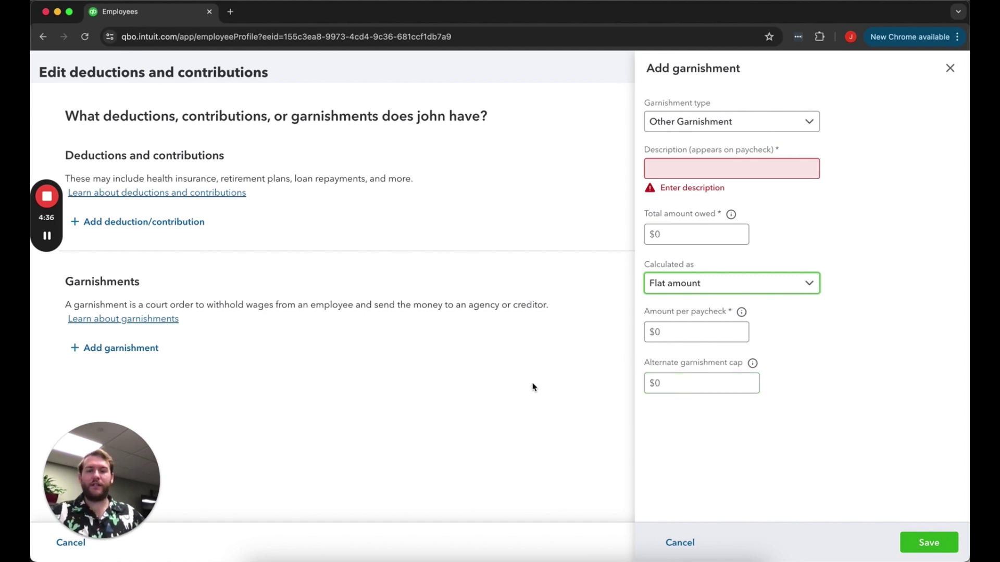